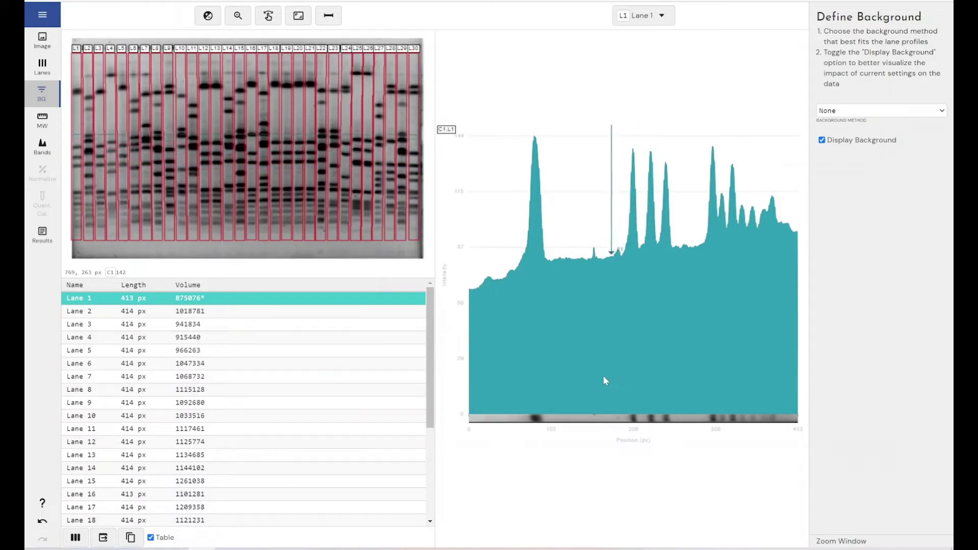
# Switch the background method to Rolling Ball and settle the radius at 35% of lane length
pyautogui.click(842, 111)
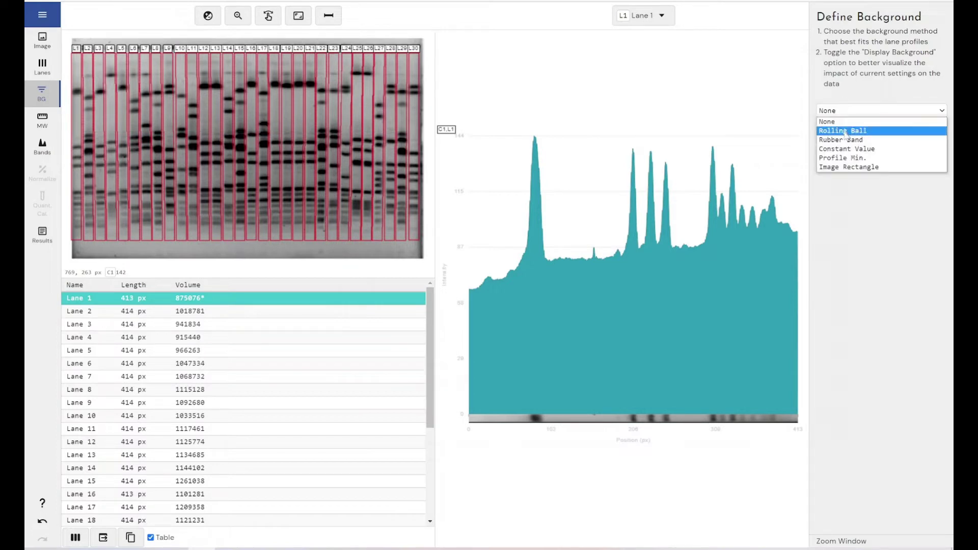
pyautogui.click(845, 131)
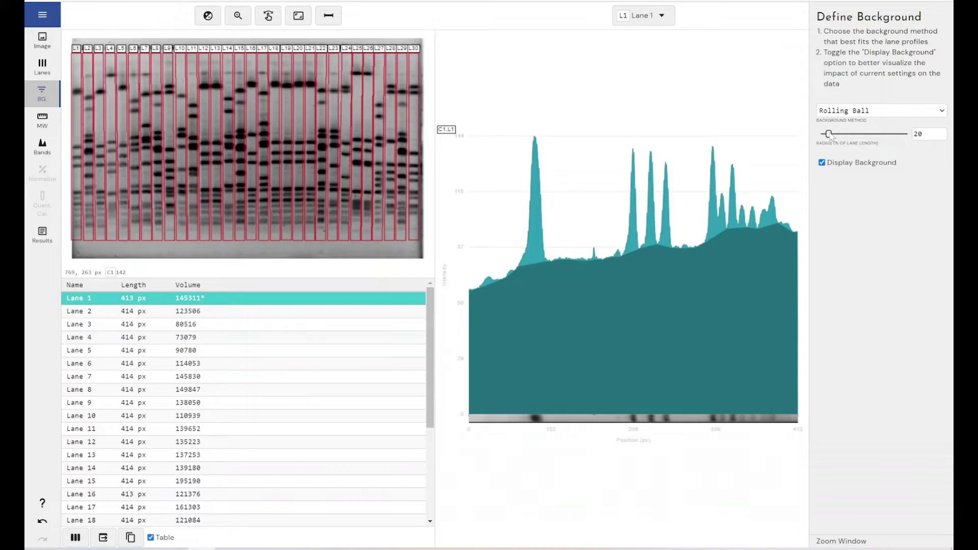
pyautogui.moveTo(837, 134); pyautogui.dragTo(820, 134)
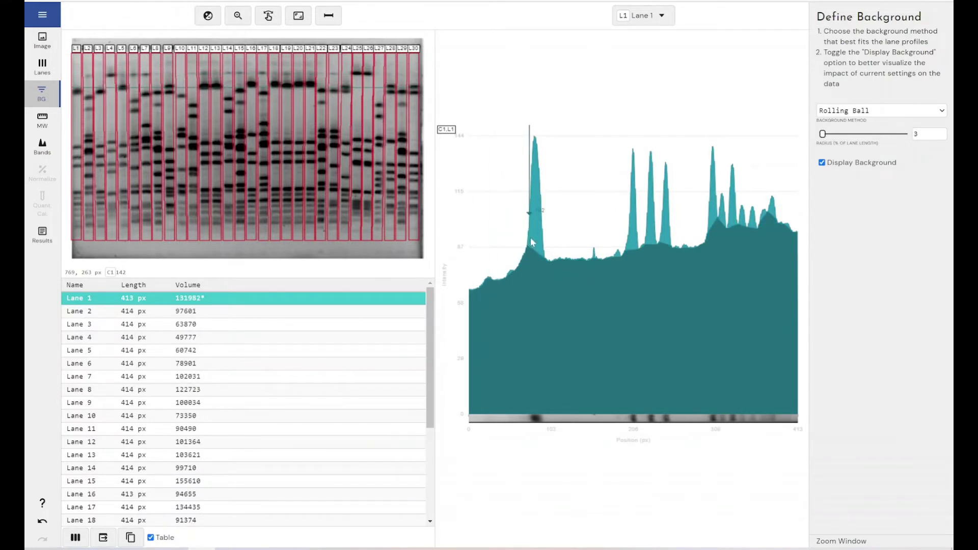
pyautogui.click(864, 133)
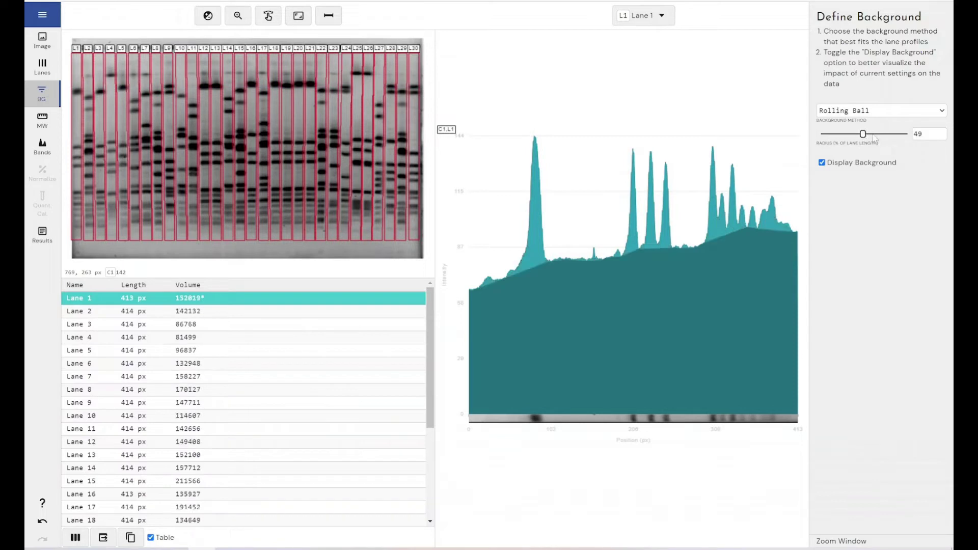
pyautogui.click(901, 134)
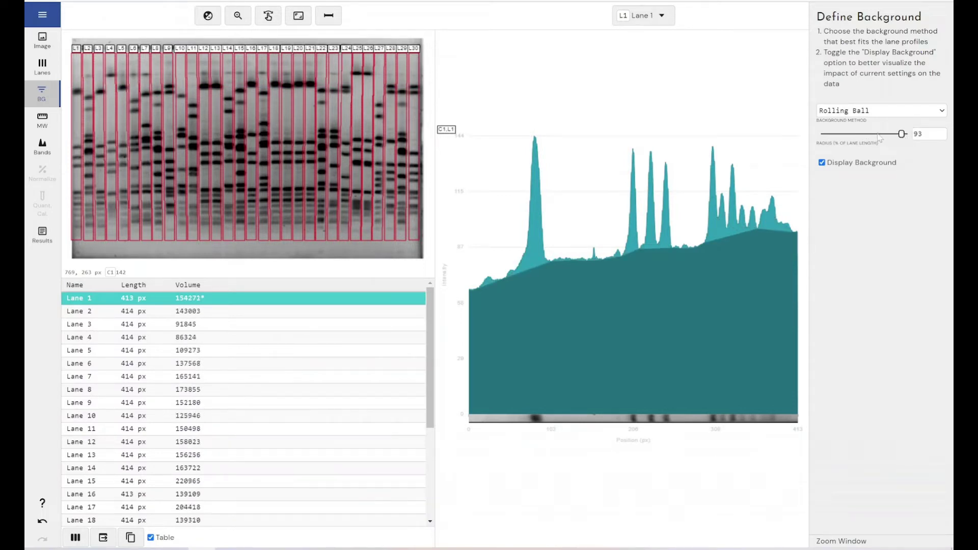
pyautogui.click(873, 134)
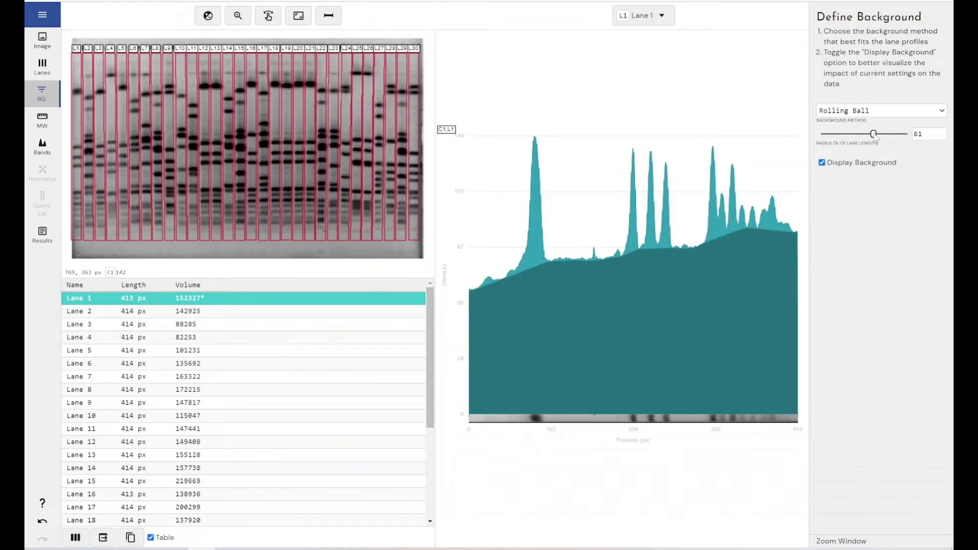
pyautogui.click(852, 134)
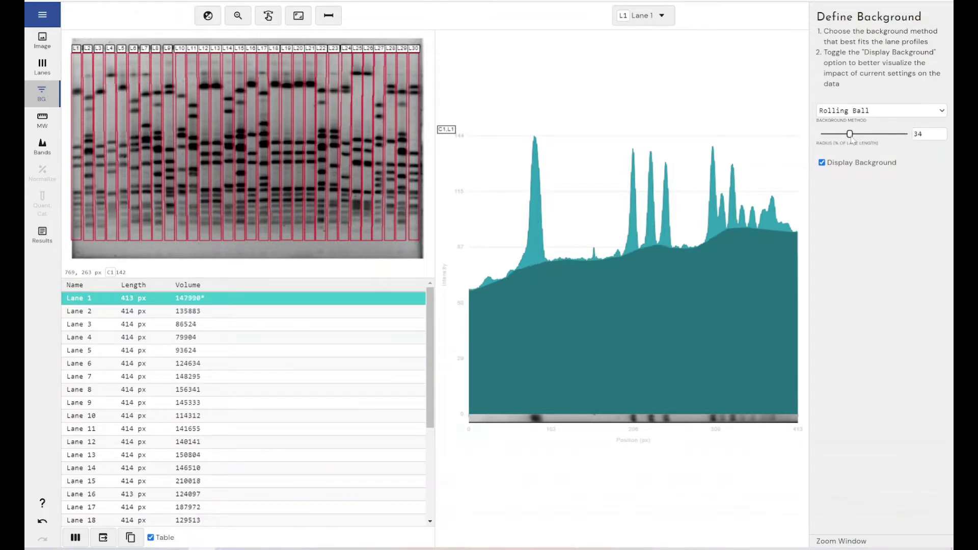
pyautogui.click(828, 134)
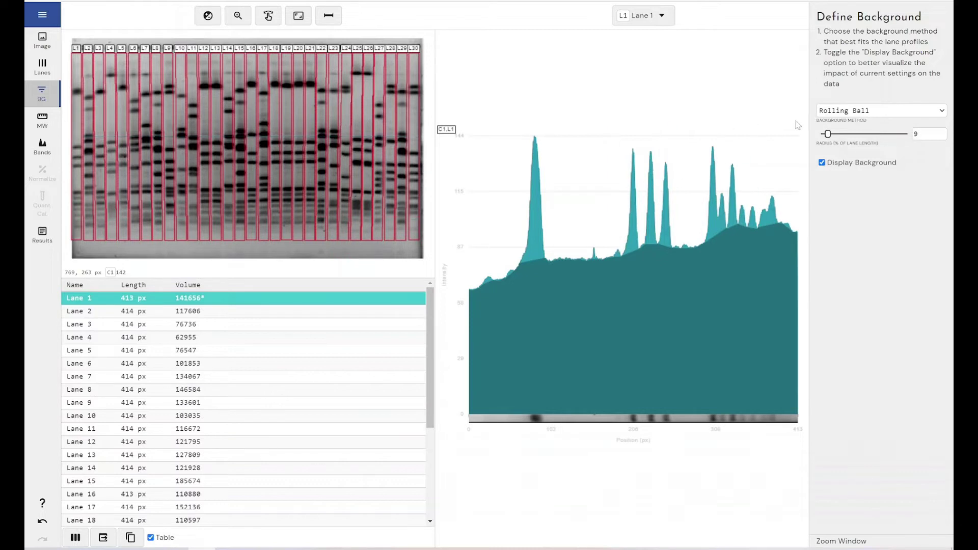
pyautogui.moveTo(827, 134); pyautogui.dragTo(890, 139)
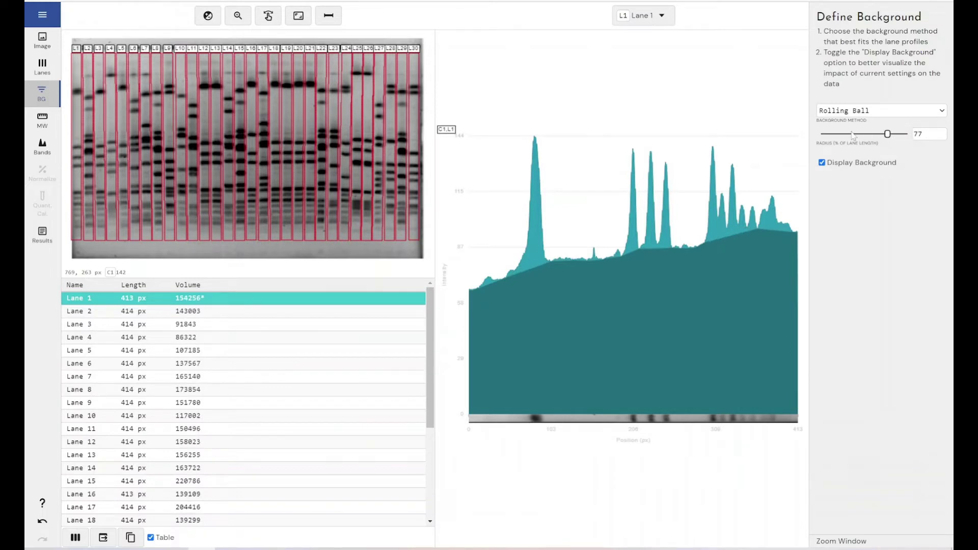
pyautogui.click(853, 136)
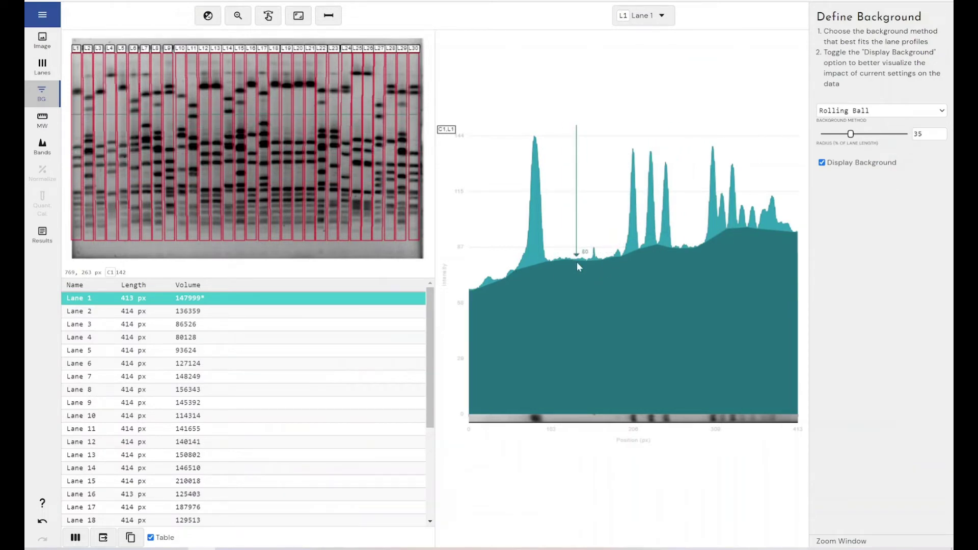
# Toggle Display Background off and on, then raise the rolling ball radius to 57
pyautogui.click(822, 163)
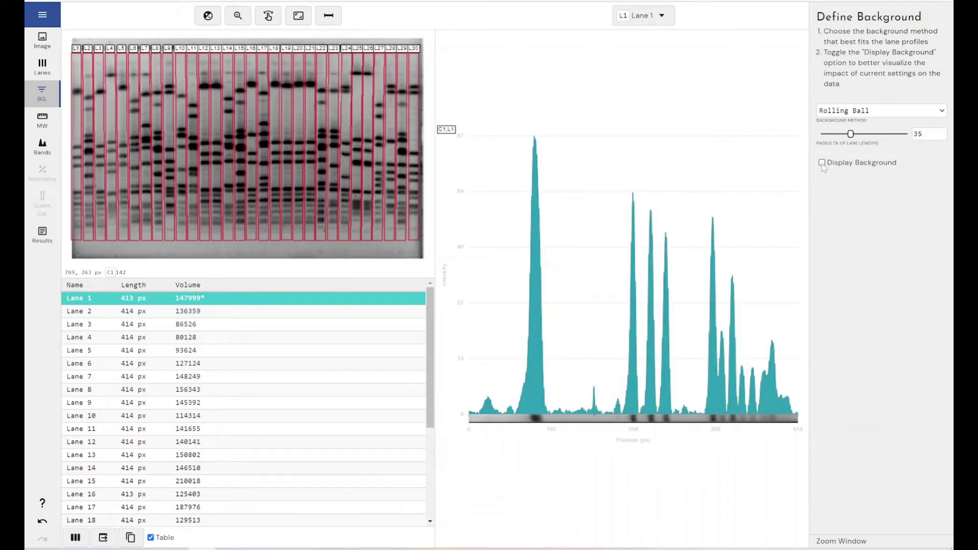
pyautogui.click(821, 163)
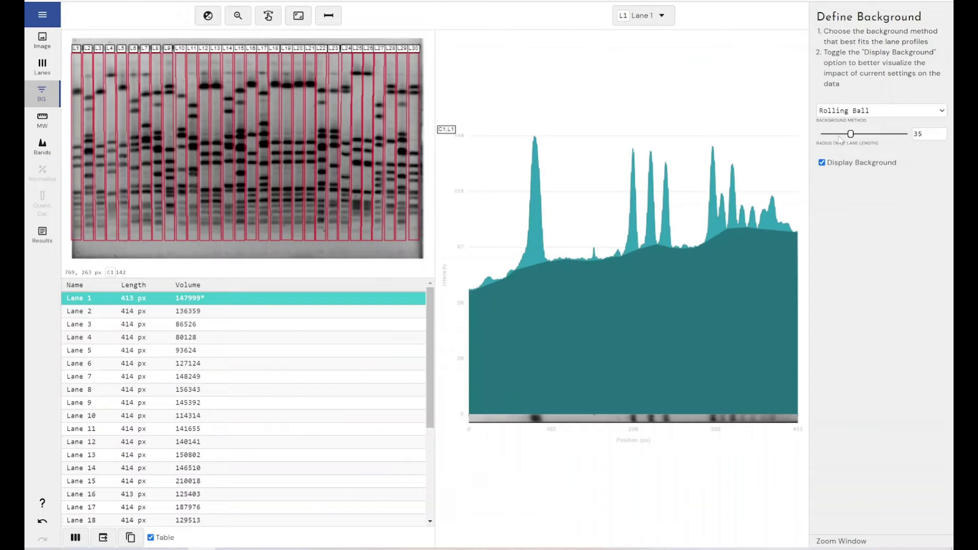
pyautogui.click(837, 134)
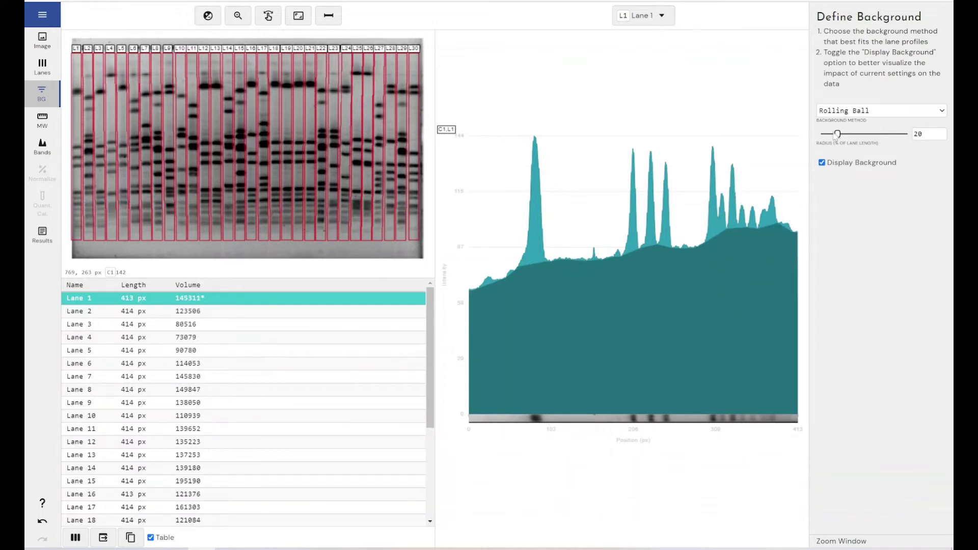
pyautogui.moveTo(838, 134); pyautogui.dragTo(871, 138)
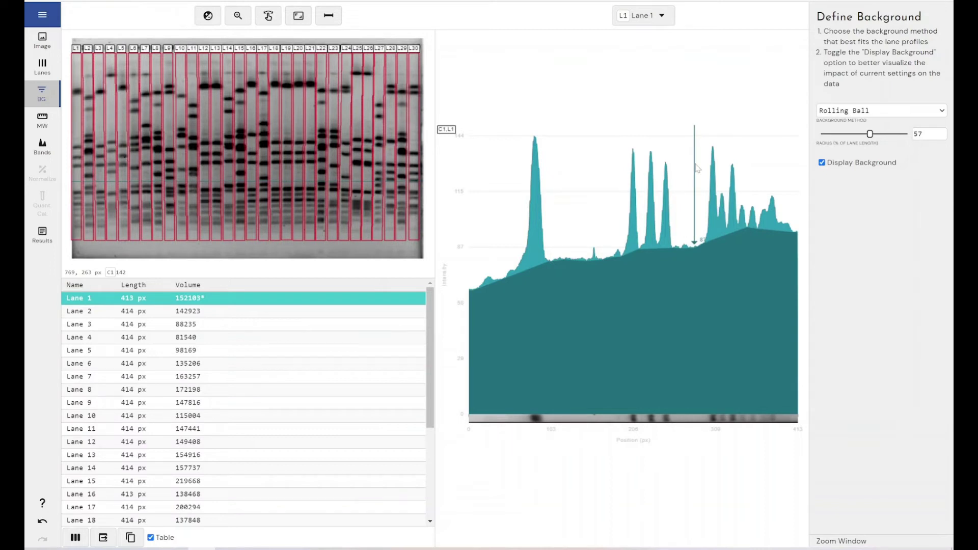
# Switch to Rubber Band background and compare the profile with Display Background off and on
pyautogui.click(848, 116)
pyautogui.click(845, 141)
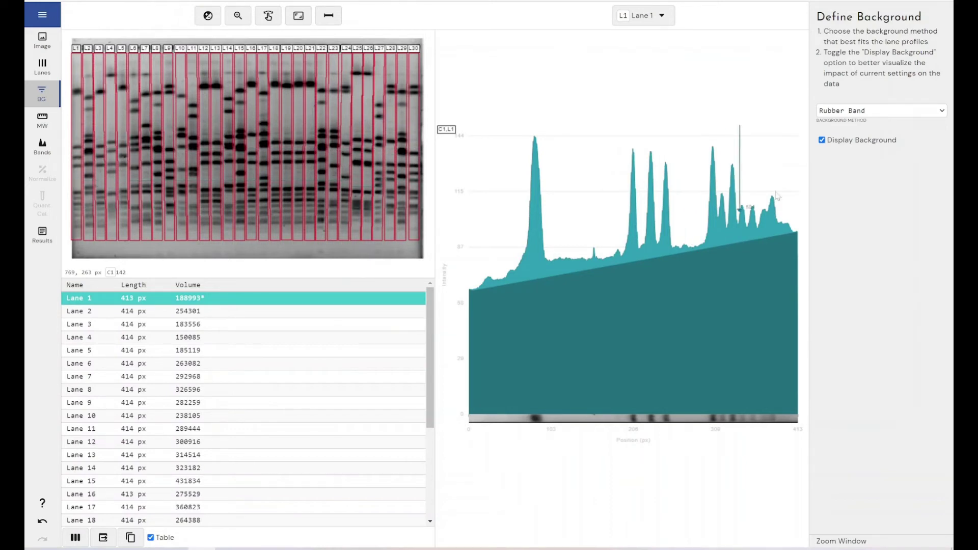
pyautogui.click(822, 140)
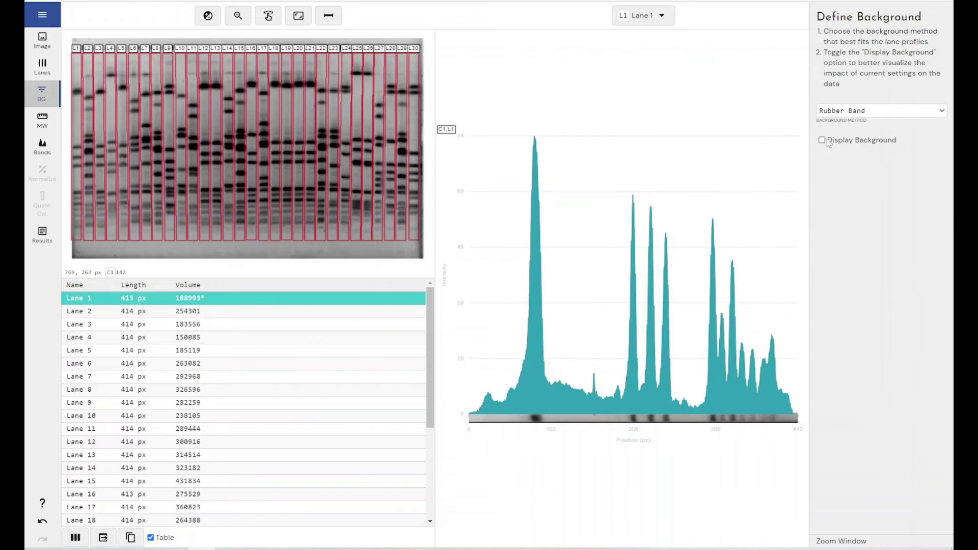
pyautogui.click(826, 141)
pyautogui.click(844, 113)
# Switch to a Constant Value background and apply a level of 80
pyautogui.click(841, 149)
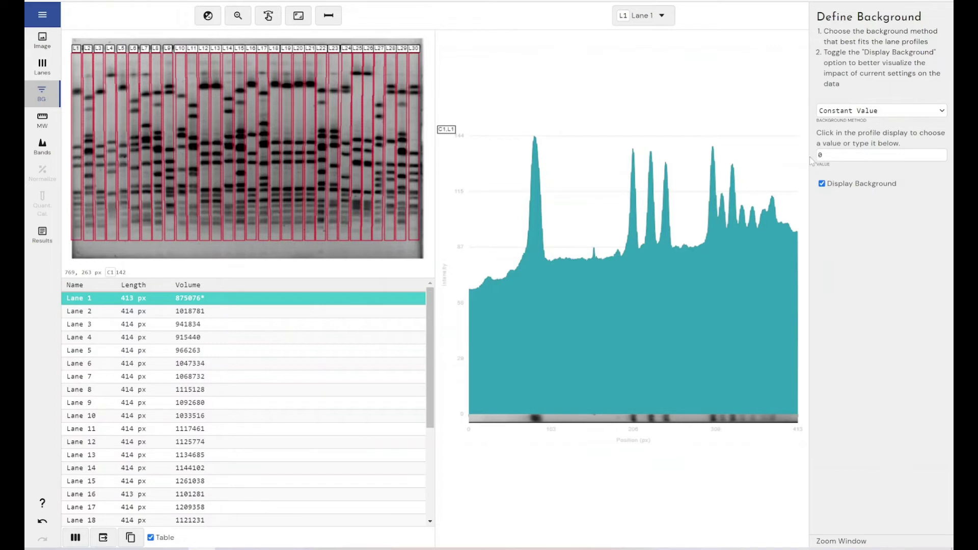
pyautogui.write('8')
pyautogui.click(573, 258)
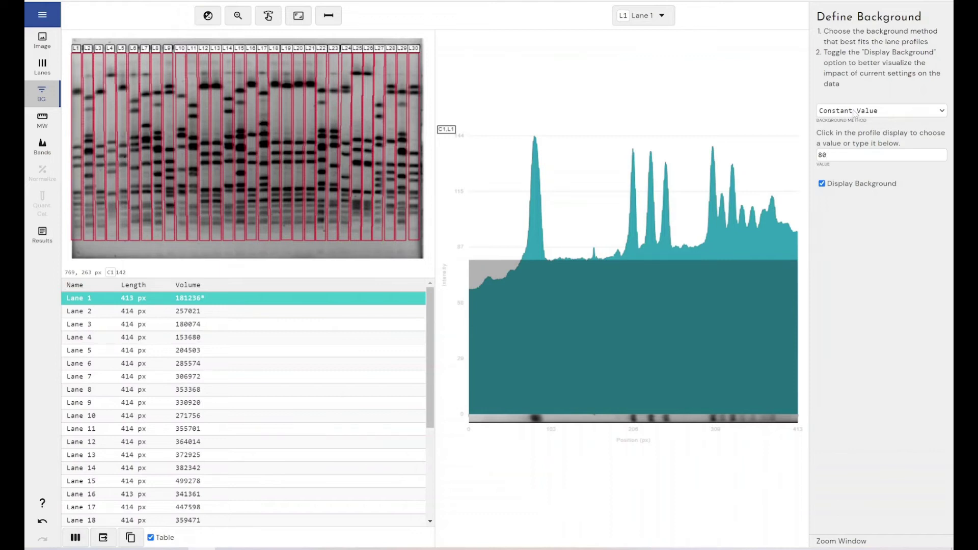
# Switch the background method to Profile Min. to use the profile's lowest intensity
pyautogui.click(854, 113)
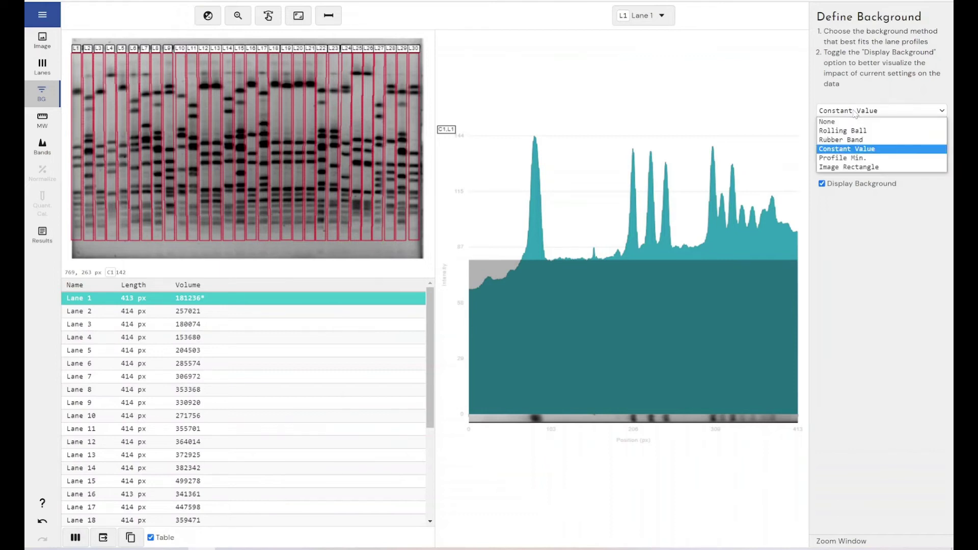
pyautogui.click(852, 159)
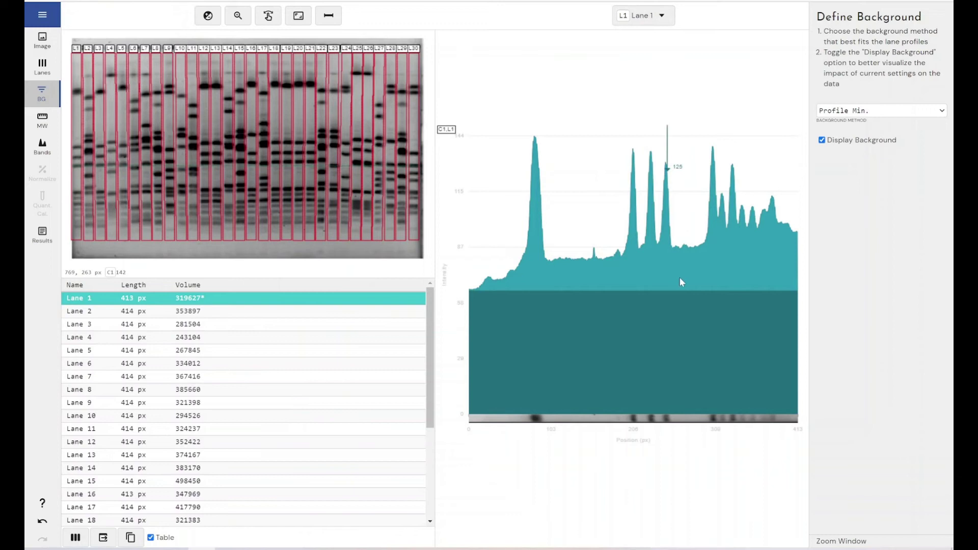
pyautogui.click(881, 111)
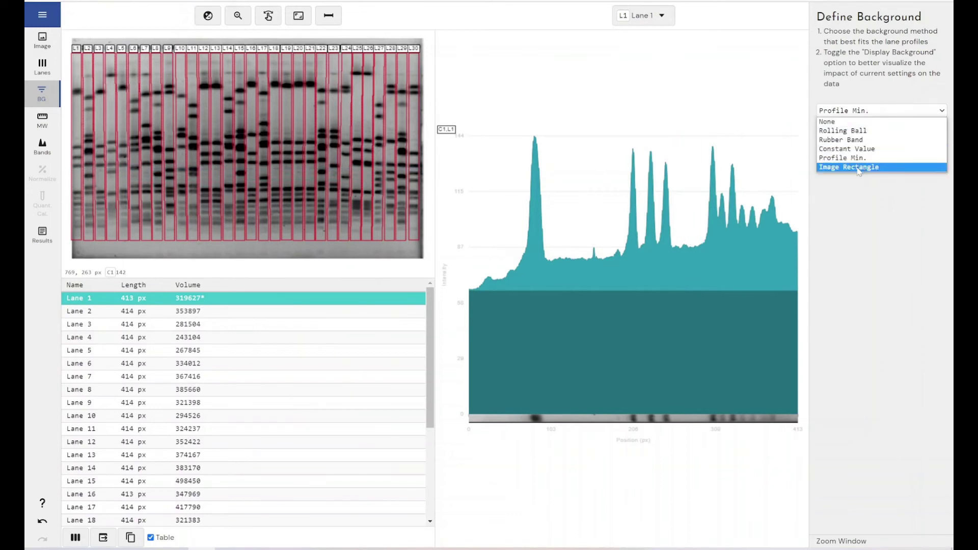
# Switch to Image Rectangle background and reposition the sampling rectangle over lanes 27–29
pyautogui.click(859, 169)
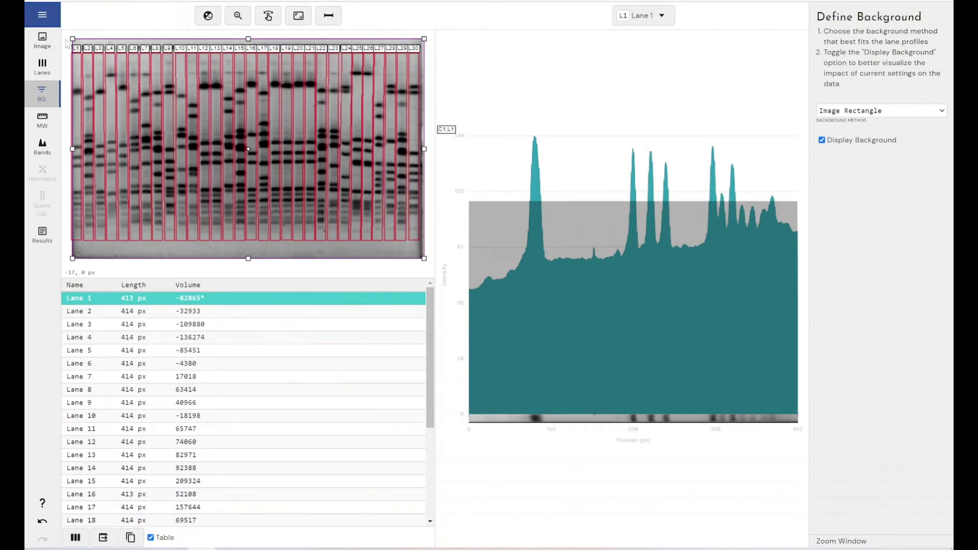
pyautogui.moveTo(73, 46); pyautogui.dragTo(409, 161)
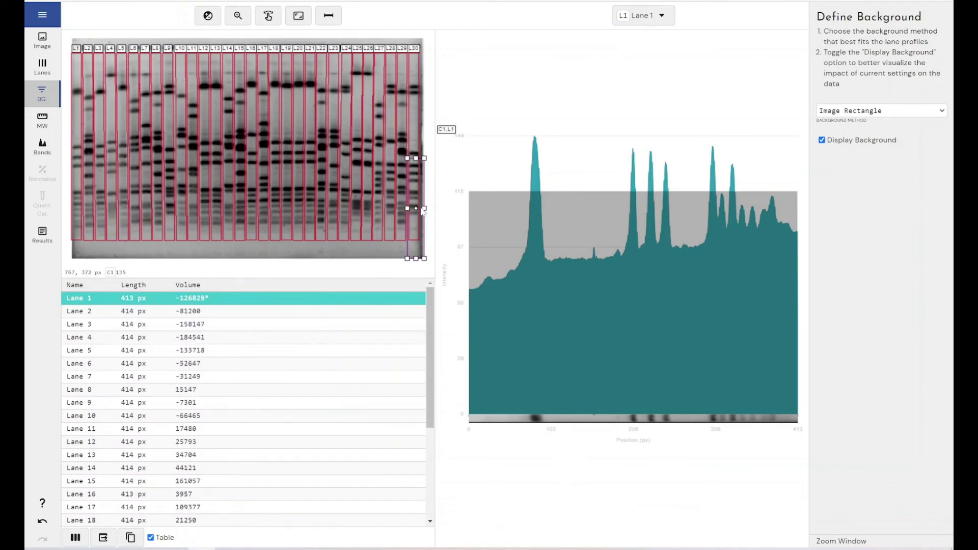
pyautogui.moveTo(417, 210); pyautogui.dragTo(391, 105)
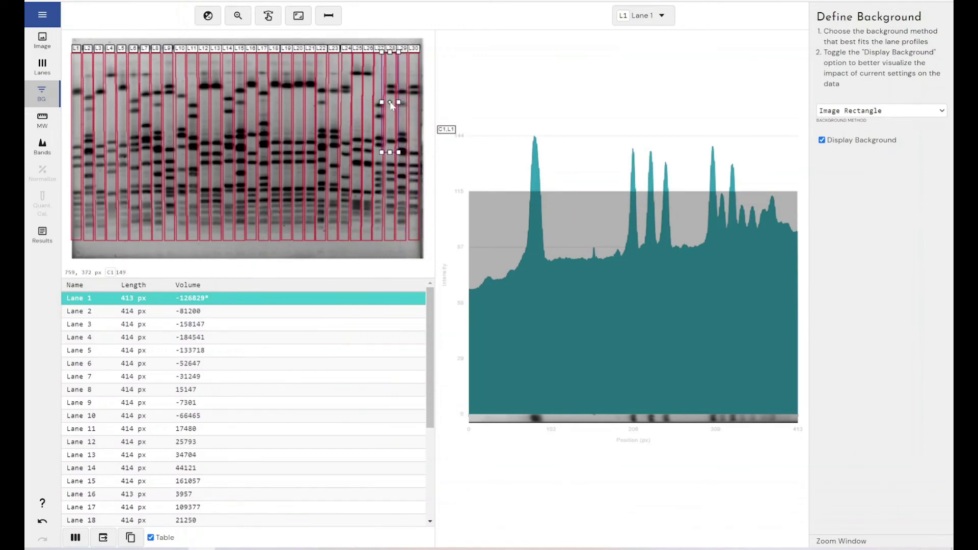
pyautogui.moveTo(399, 152); pyautogui.dragTo(390, 244)
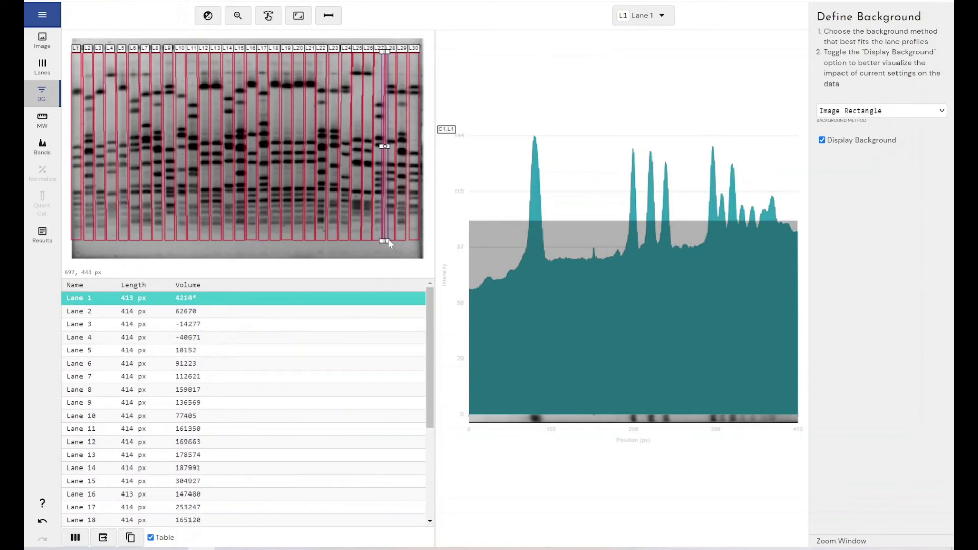
# Shrink the sampling rectangle to a small box along the gel's bottom edge
pyautogui.moveTo(393, 240); pyautogui.dragTo(390, 239)
pyautogui.moveTo(385, 146); pyautogui.dragTo(393, 148)
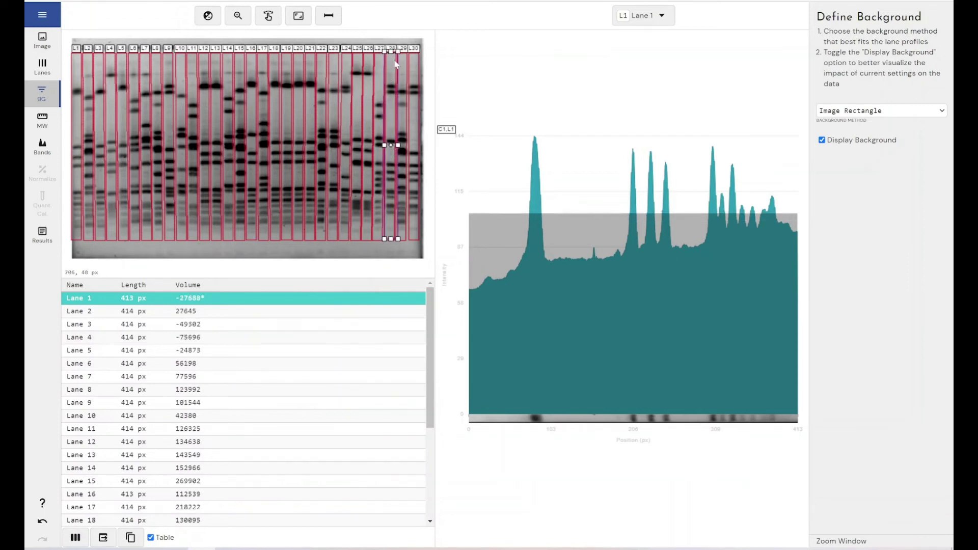
pyautogui.moveTo(399, 52); pyautogui.dragTo(402, 248)
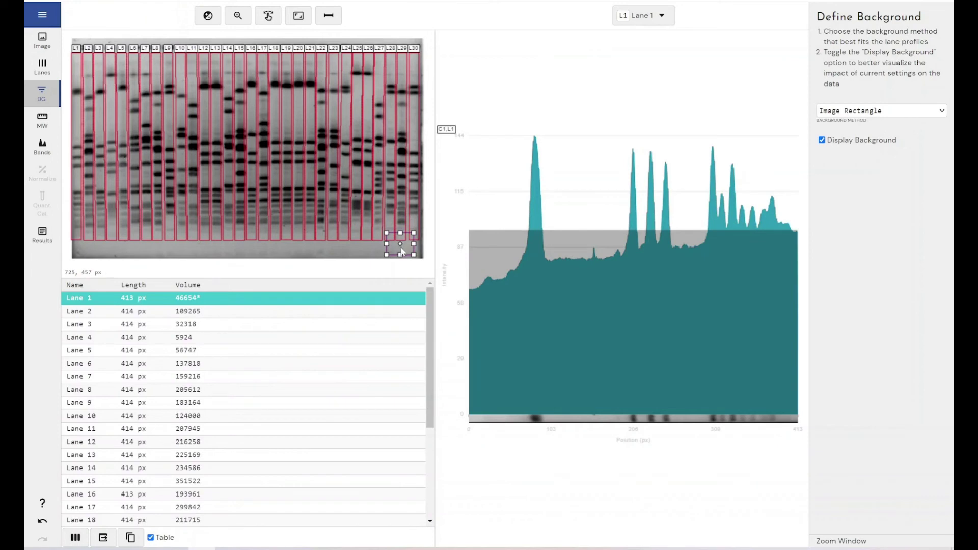
pyautogui.moveTo(403, 248); pyautogui.dragTo(293, 245)
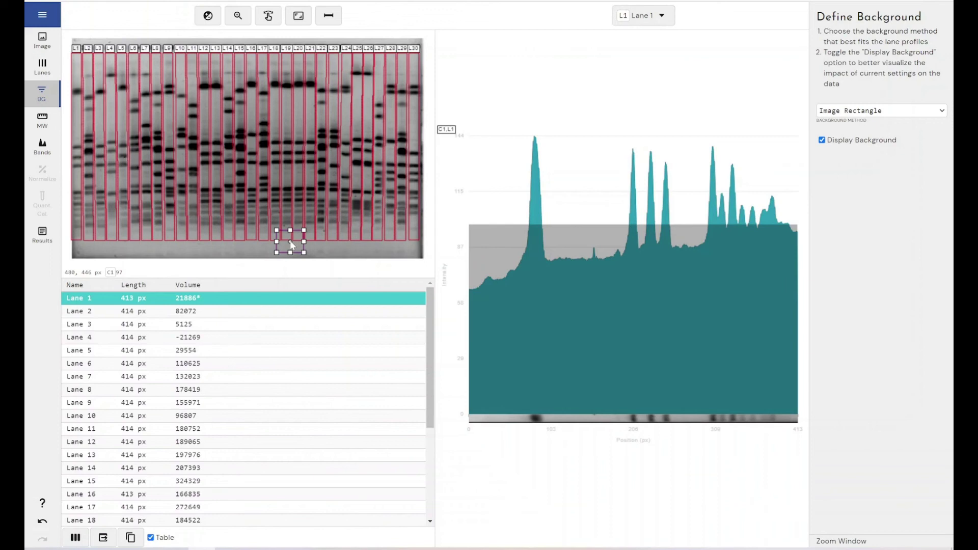
# Return to Rolling Ball background at radius 57 and toggle Display Background off and on
pyautogui.click(858, 106)
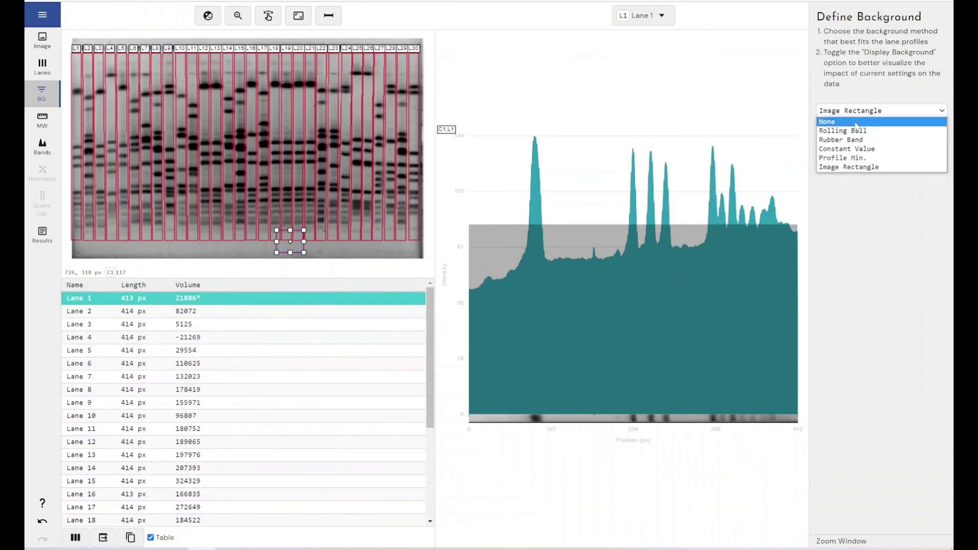
pyautogui.click(846, 131)
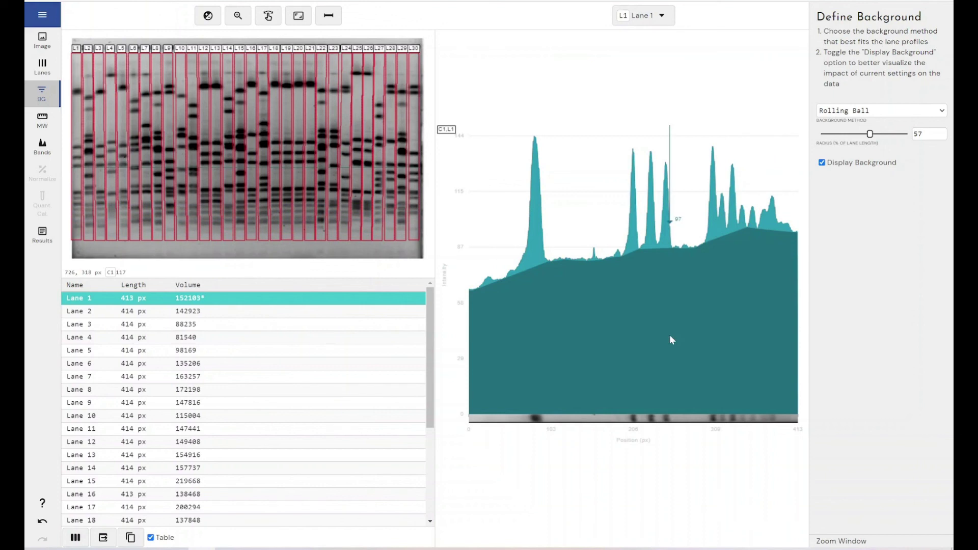
pyautogui.click(821, 163)
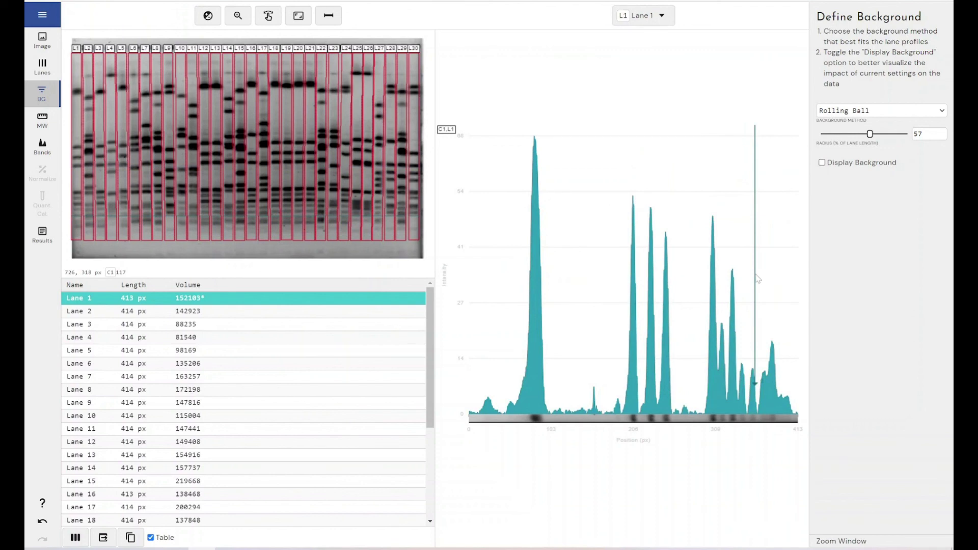
pyautogui.click(822, 163)
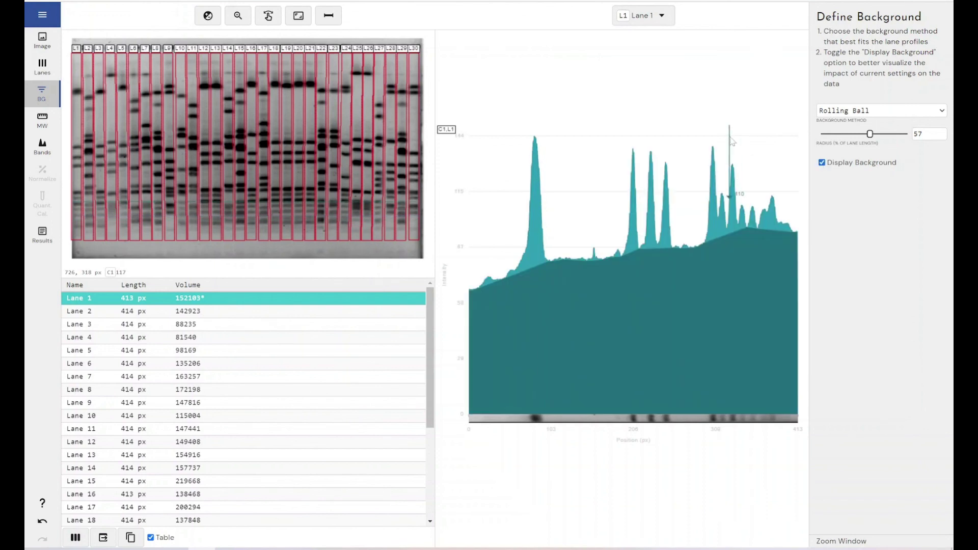